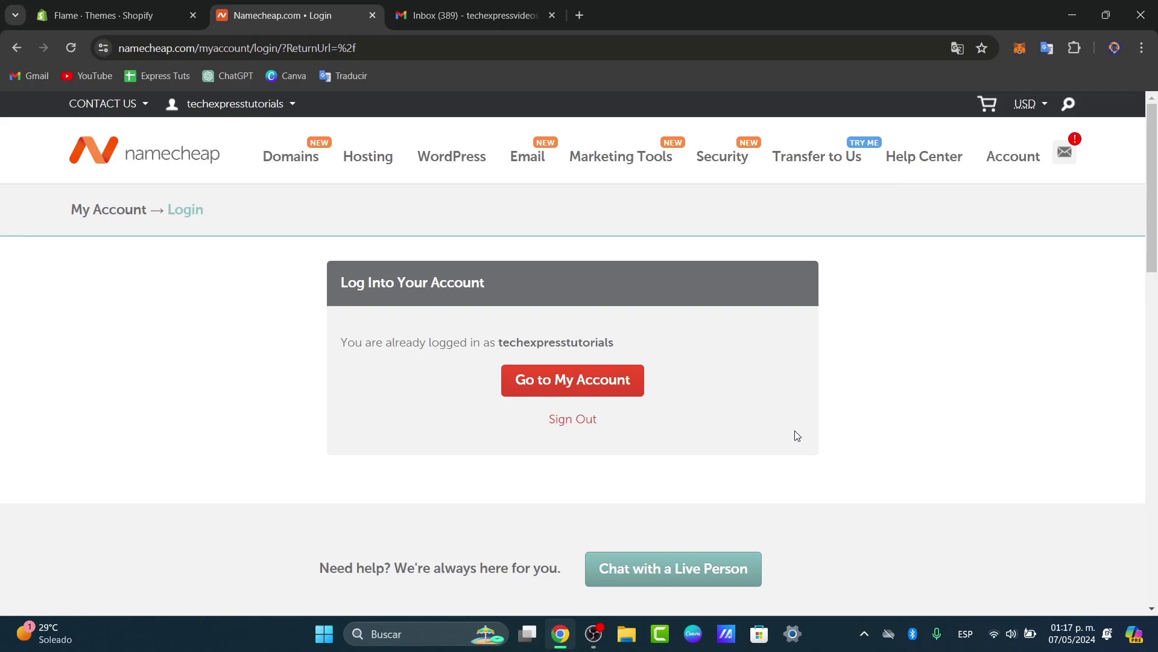
Return to the Namecheap homepage and bring up the Hosting menu's list of hosting types
click(176, 158)
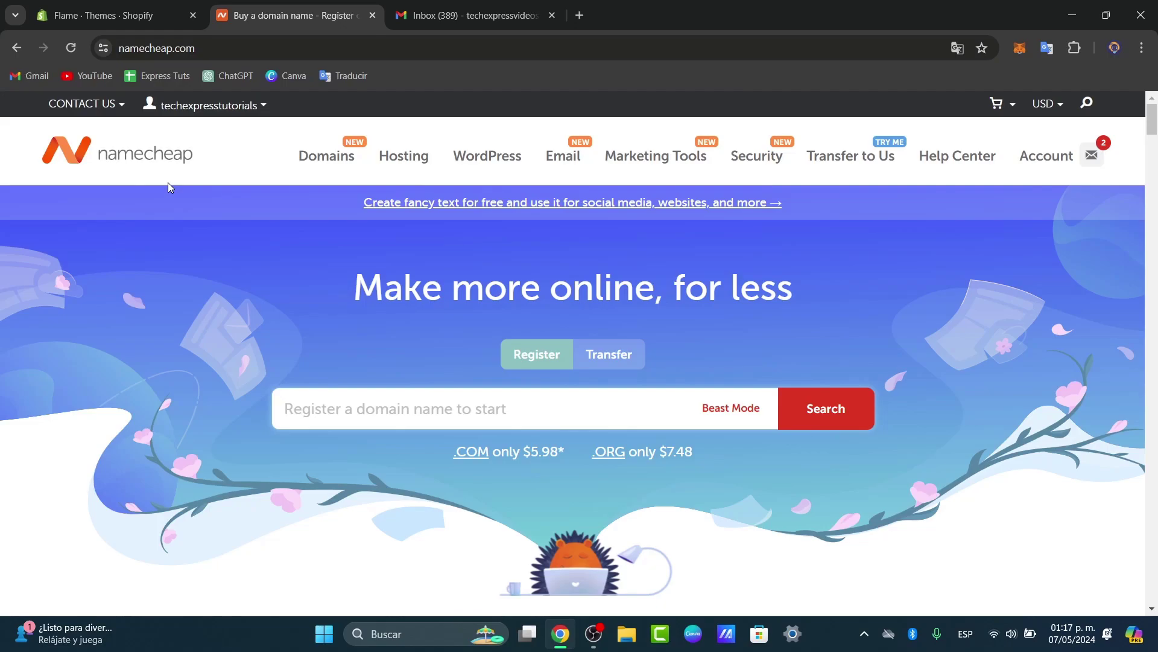
mouse_move(407, 166)
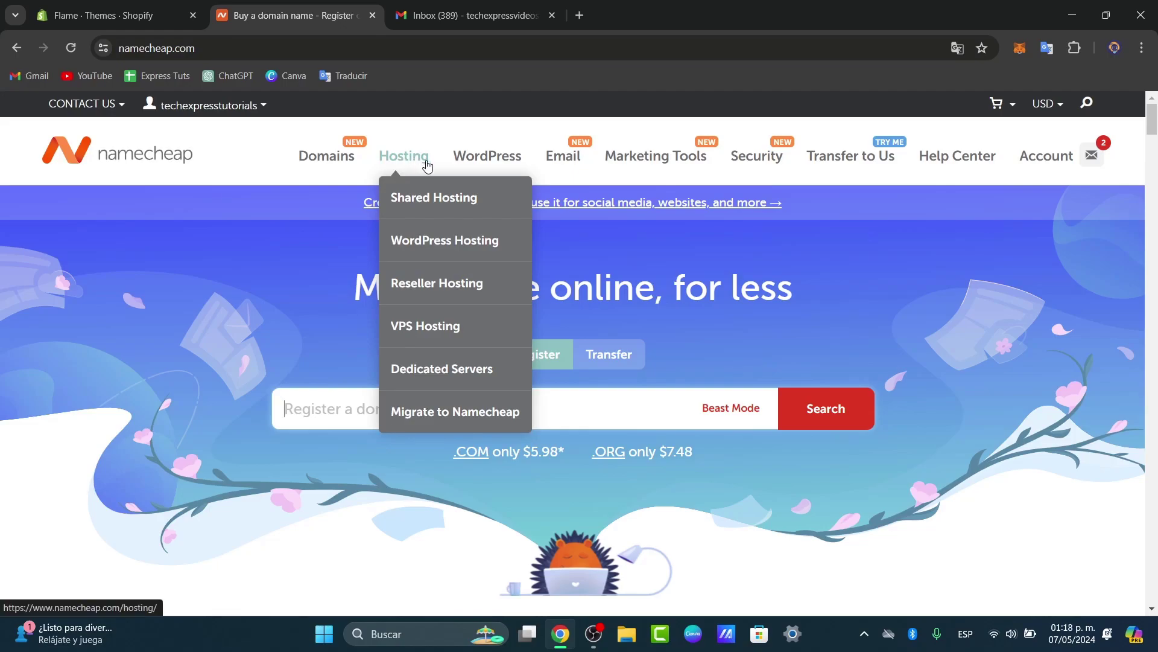
Open the web hosting overview and scroll to the Choose your hosting section listing Shared, WordPress and VPS
click(427, 165)
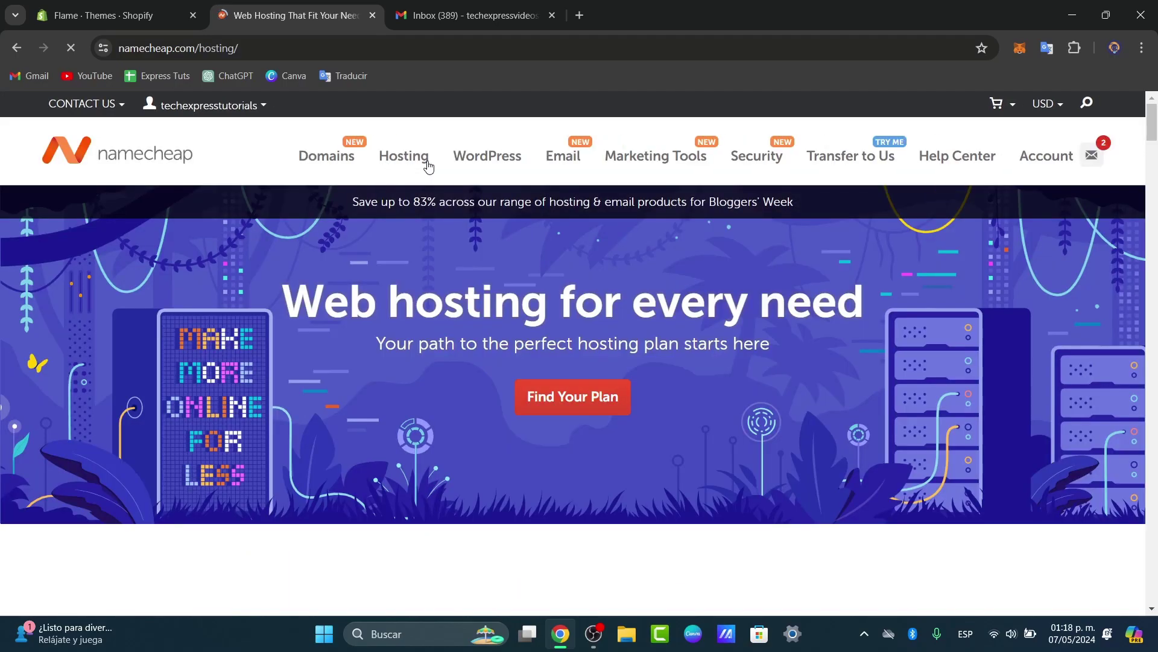
scroll(683, 332, down, 4)
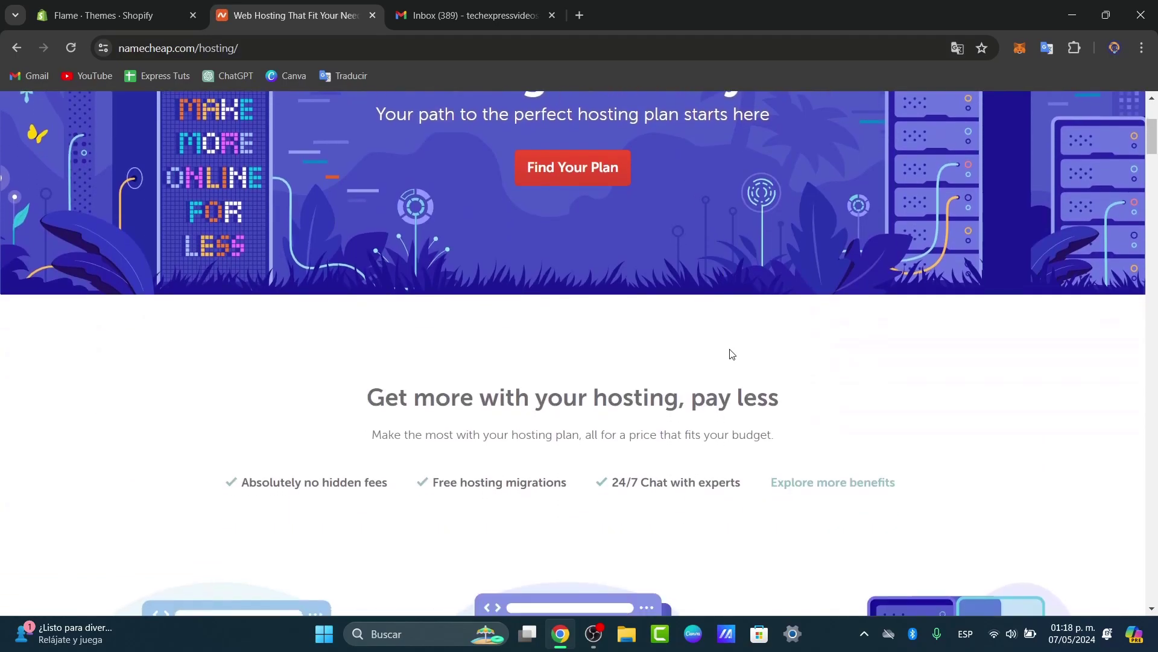
scroll(732, 354, down, 5)
scroll(731, 354, down, 1)
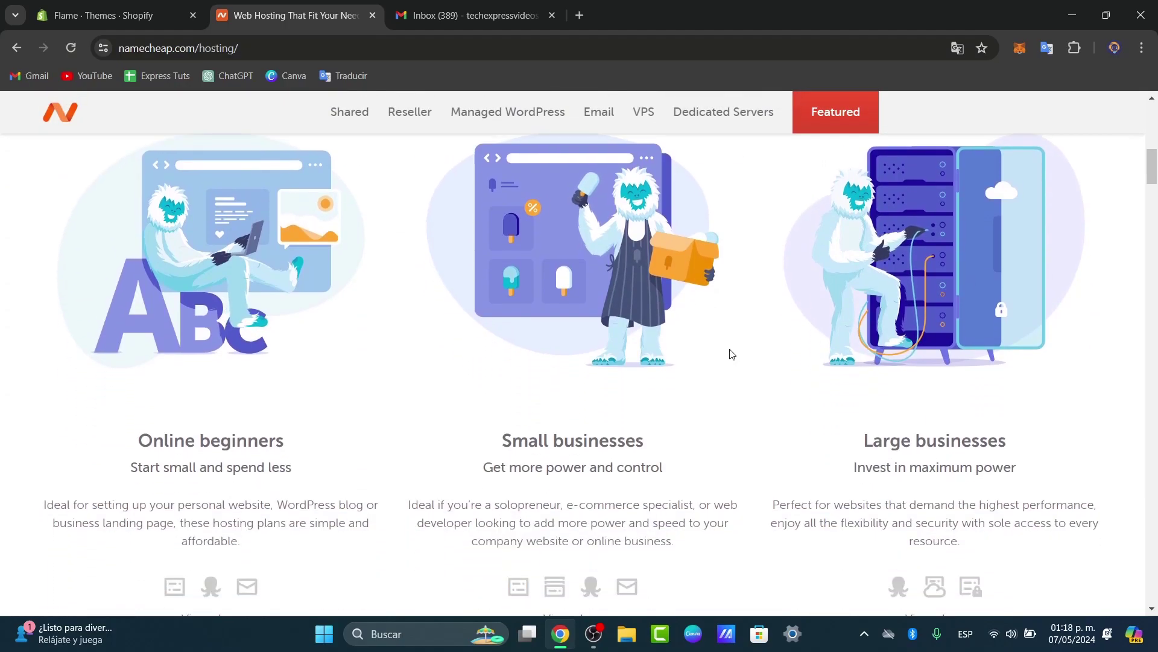
scroll(731, 353, down, 2)
scroll(732, 354, down, 6)
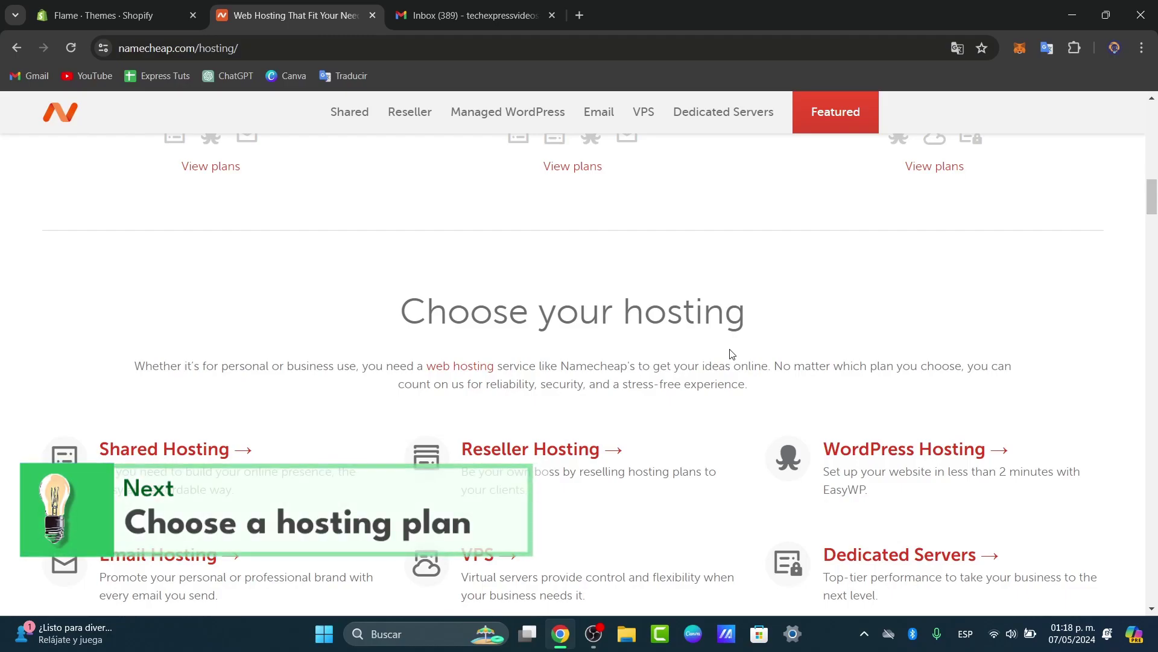
scroll(732, 354, down, 2)
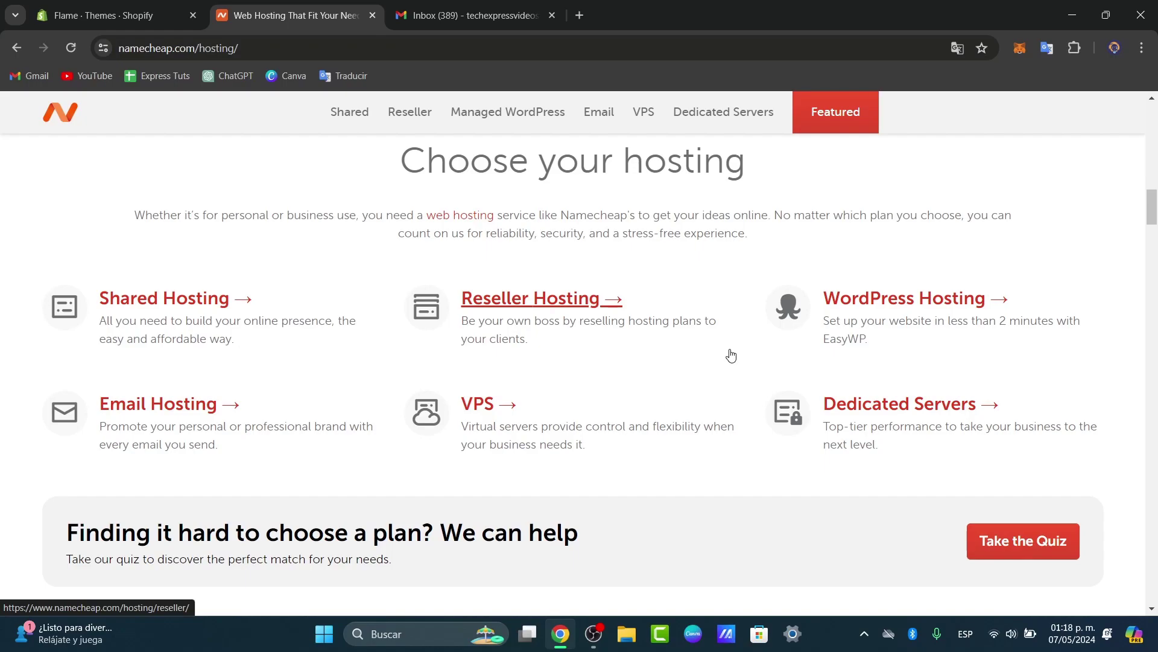
Open the Shared Hosting plans page and scroll through the Stellar plans
click(224, 300)
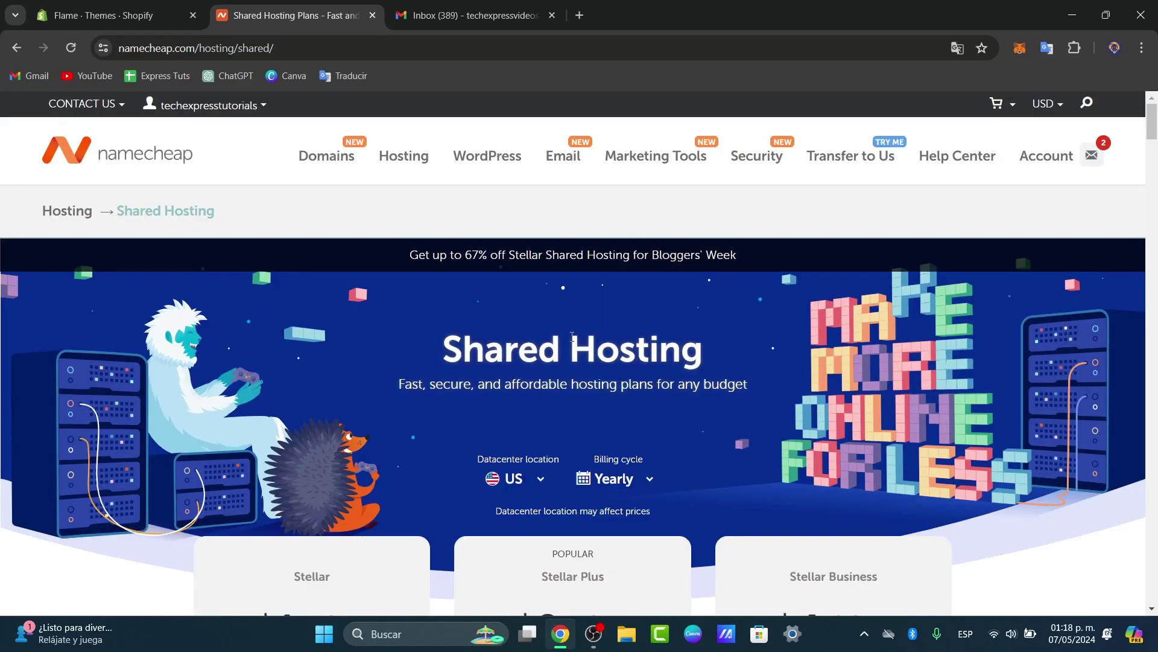
drag(477, 334, 716, 353)
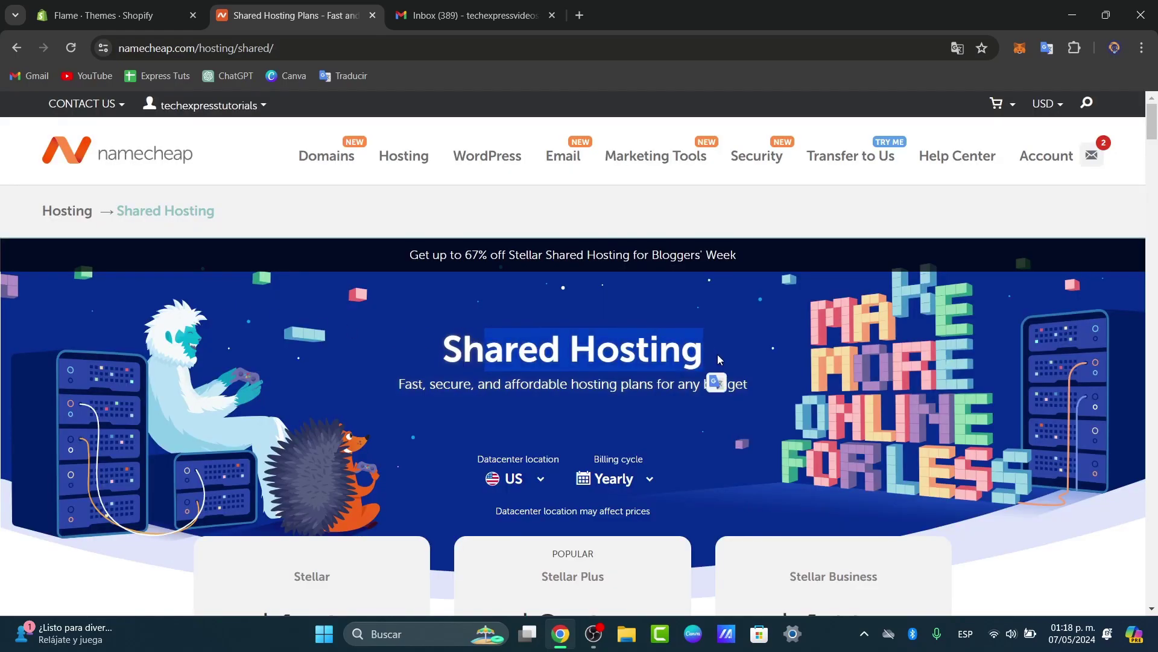
scroll(706, 423, down, 2)
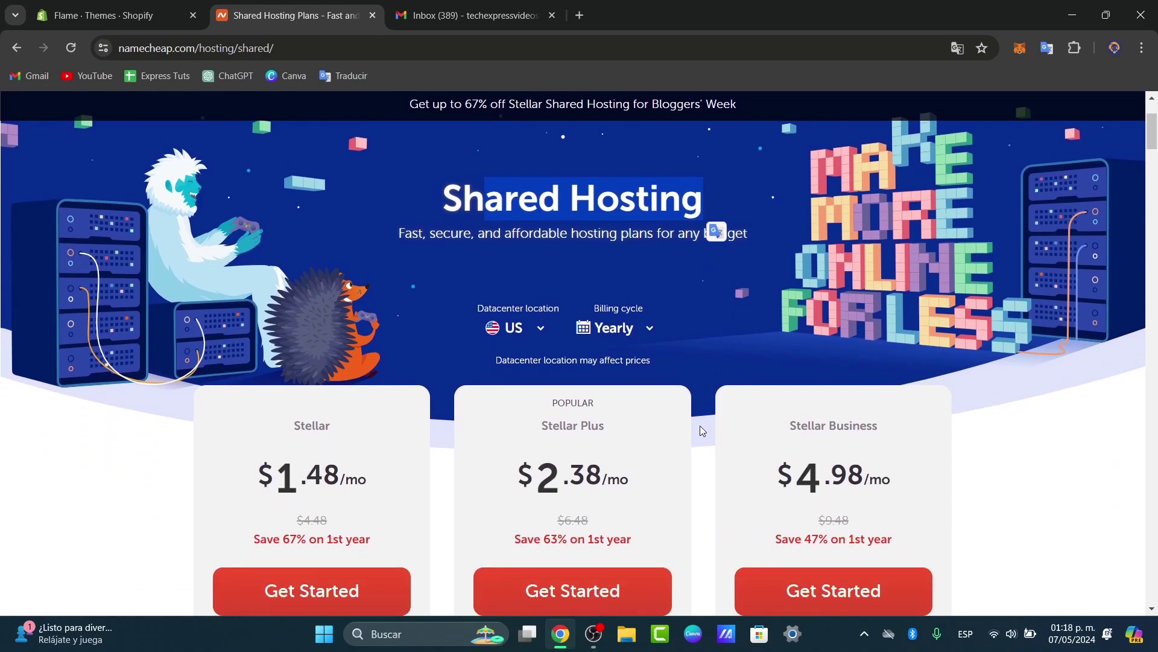
click(661, 299)
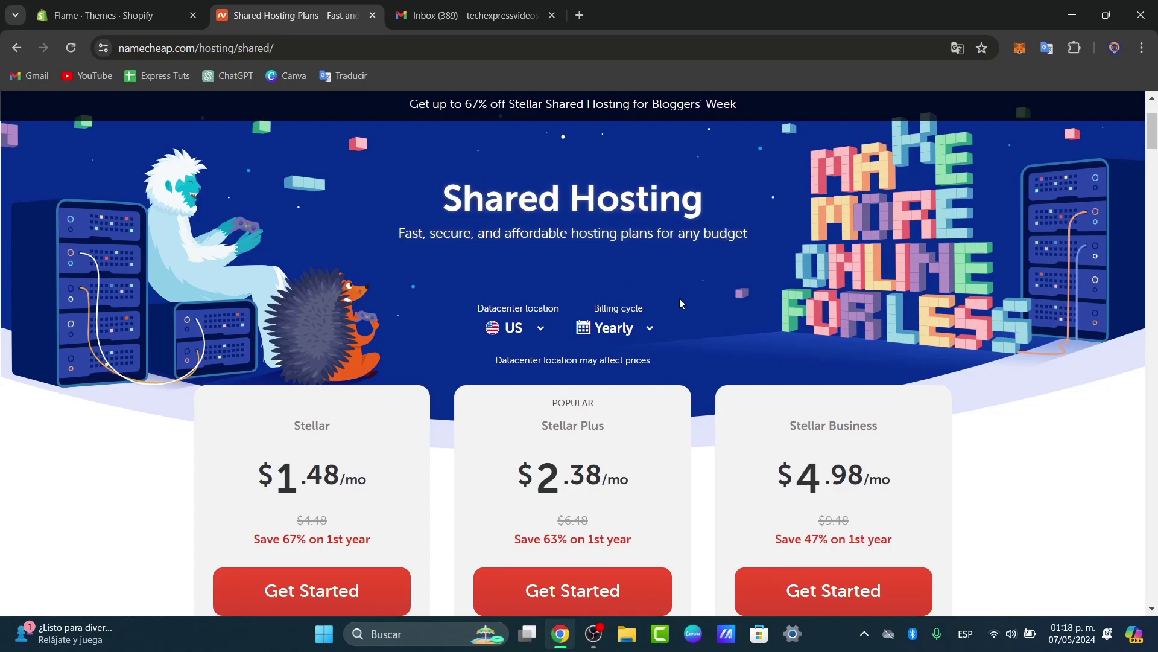
scroll(699, 302, down, 1)
scroll(699, 301, down, 3)
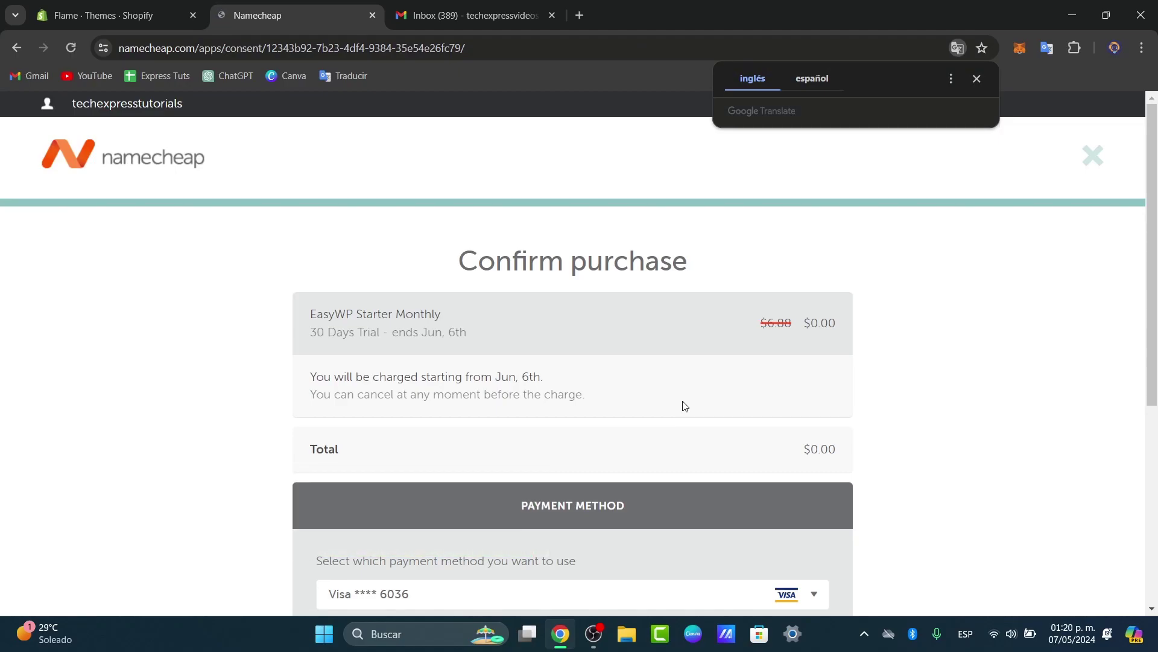
Confirm the free 30-day EasyWP Starter Monthly trial with a $0.00 total
scroll(682, 403, down, 2)
click(617, 552)
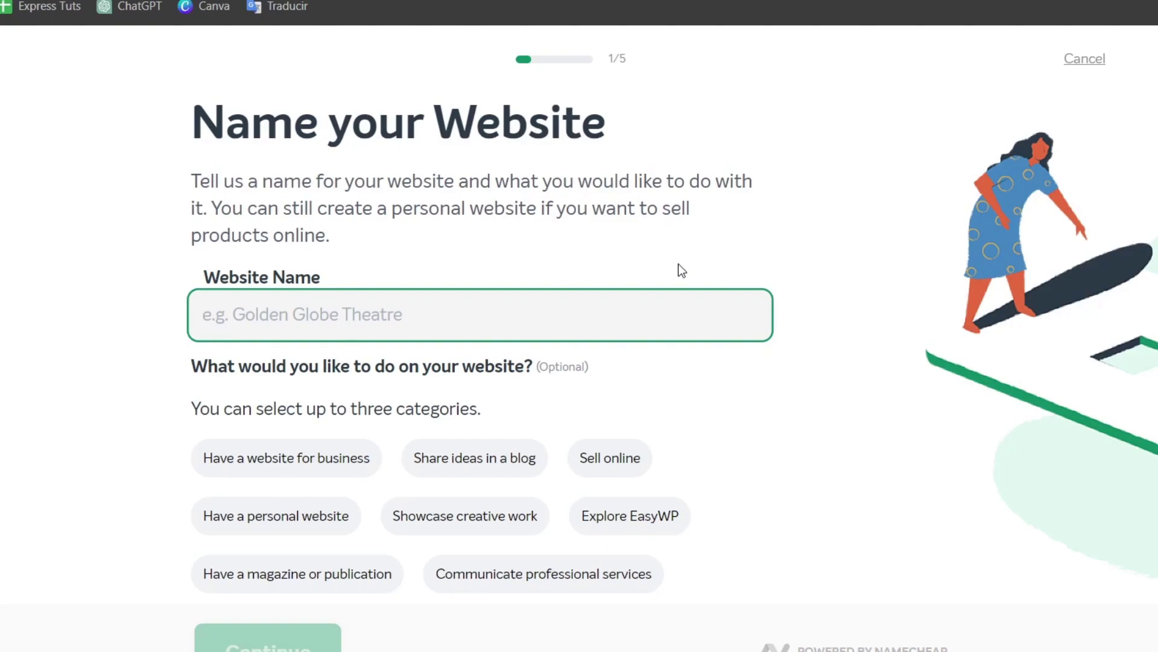
Name the new website 'Fazbear Entertainment'
text(Fazbear Entertainment)
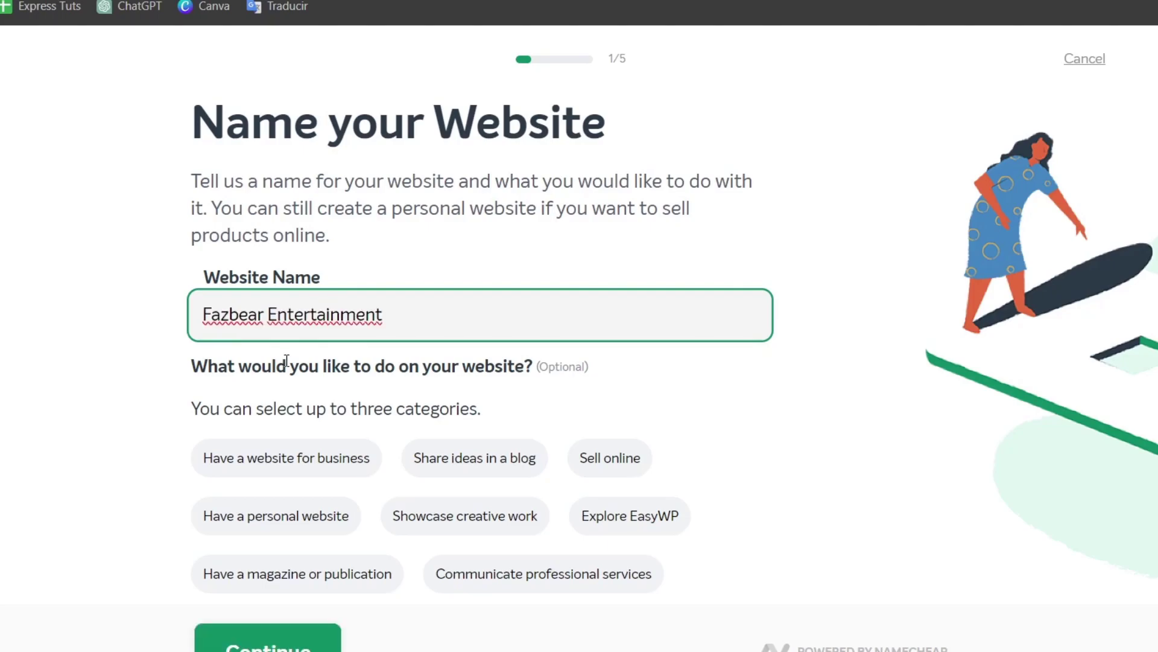
scroll(463, 405, down, 2)
scroll(475, 319, down, 1)
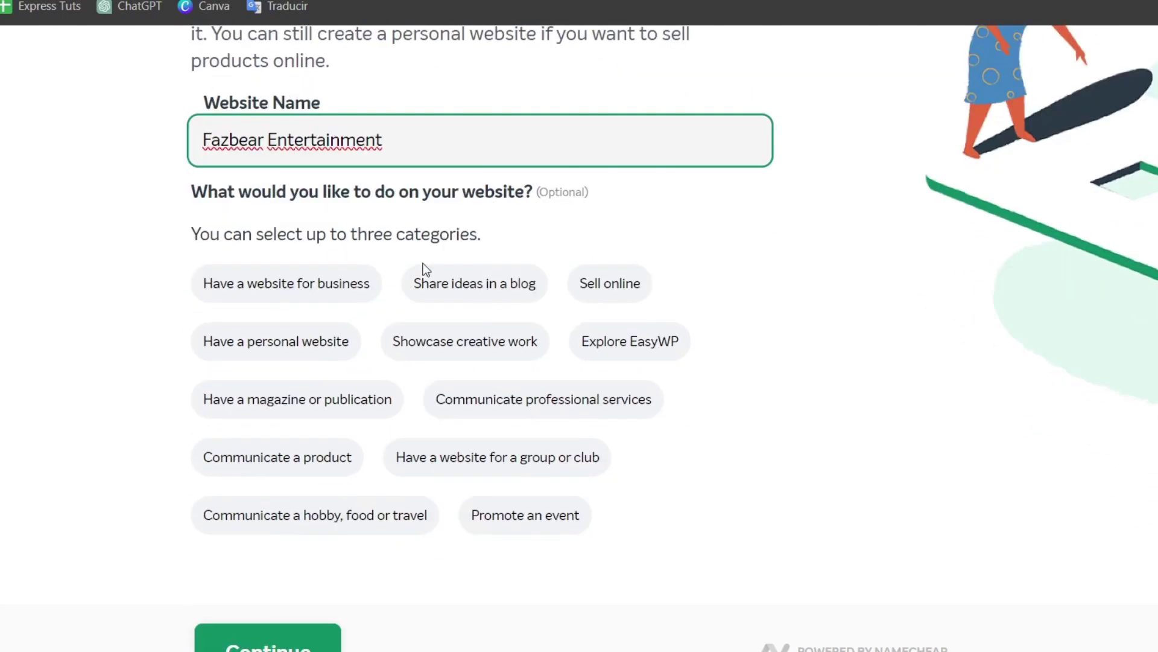
Choose the blog, hobby/food/travel and personal website categories and continue to the domain step
click(440, 294)
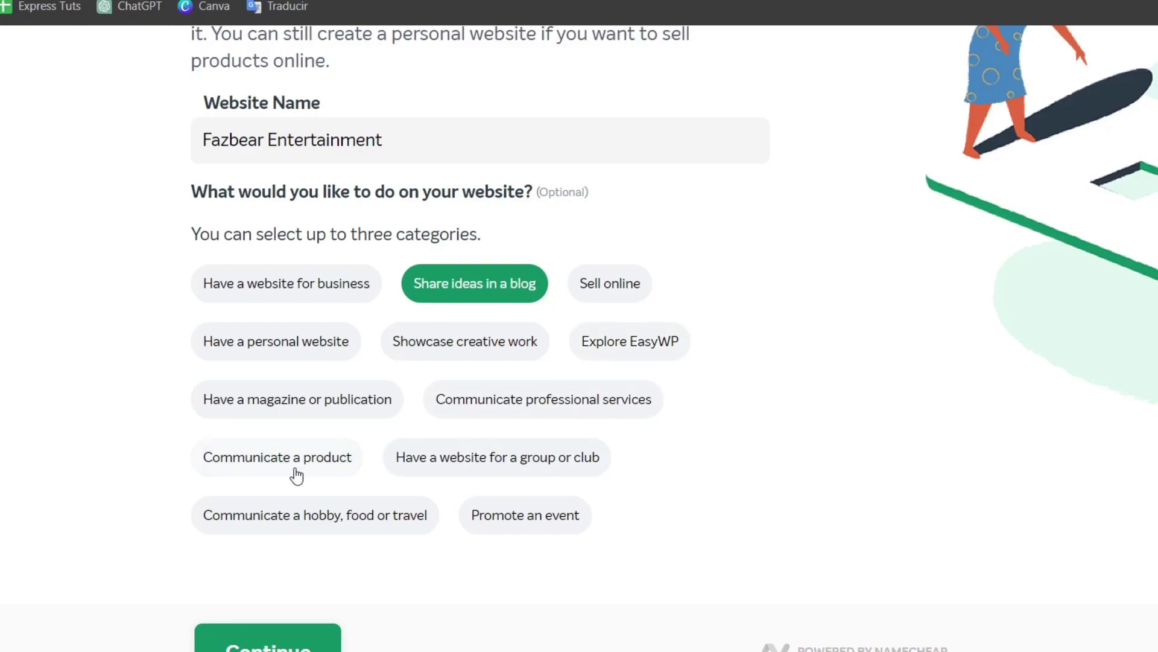
click(353, 522)
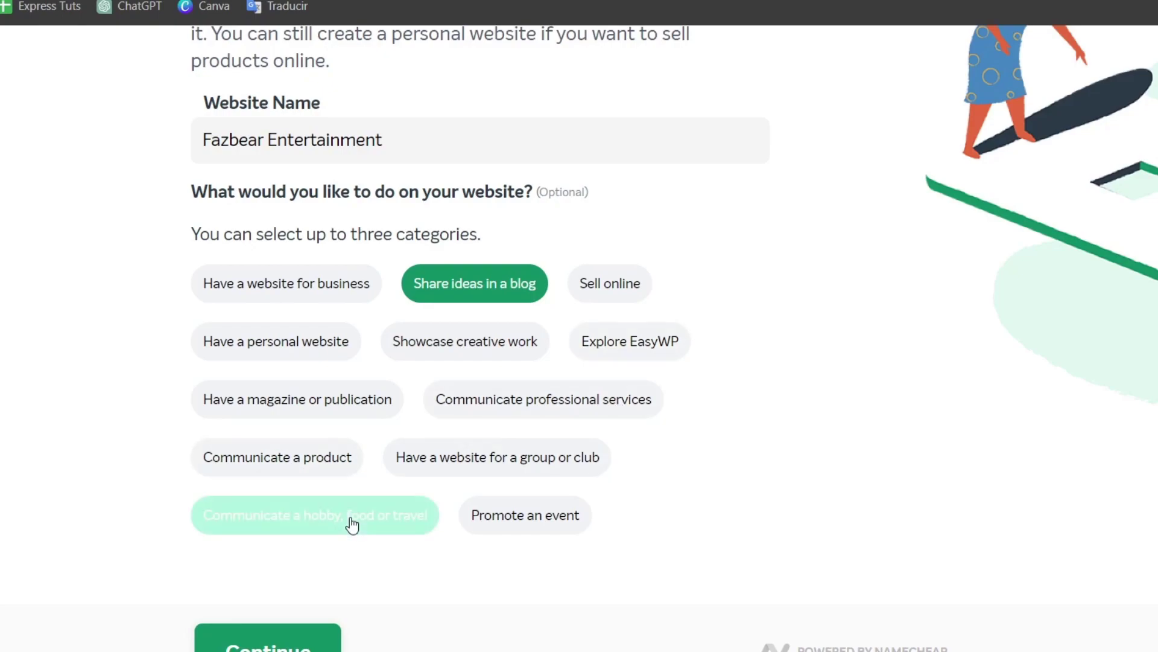
click(321, 355)
click(268, 638)
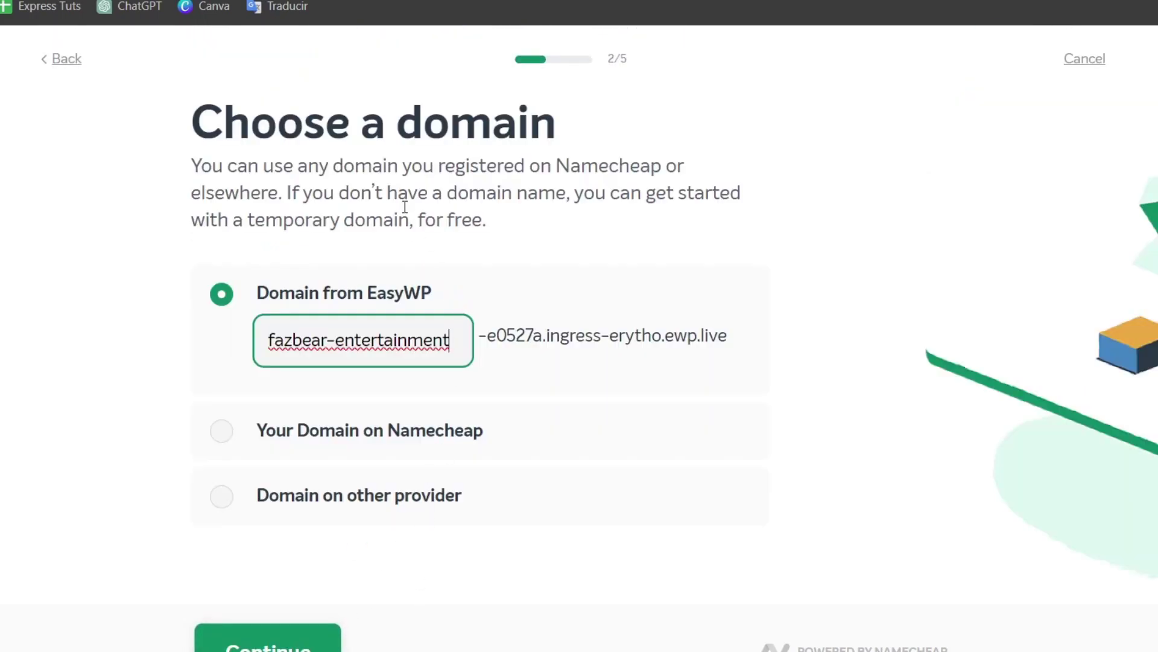
Try the Namecheap and other-provider domain options, then keep the Twenty Twenty-Four theme
drag(326, 124, 563, 140)
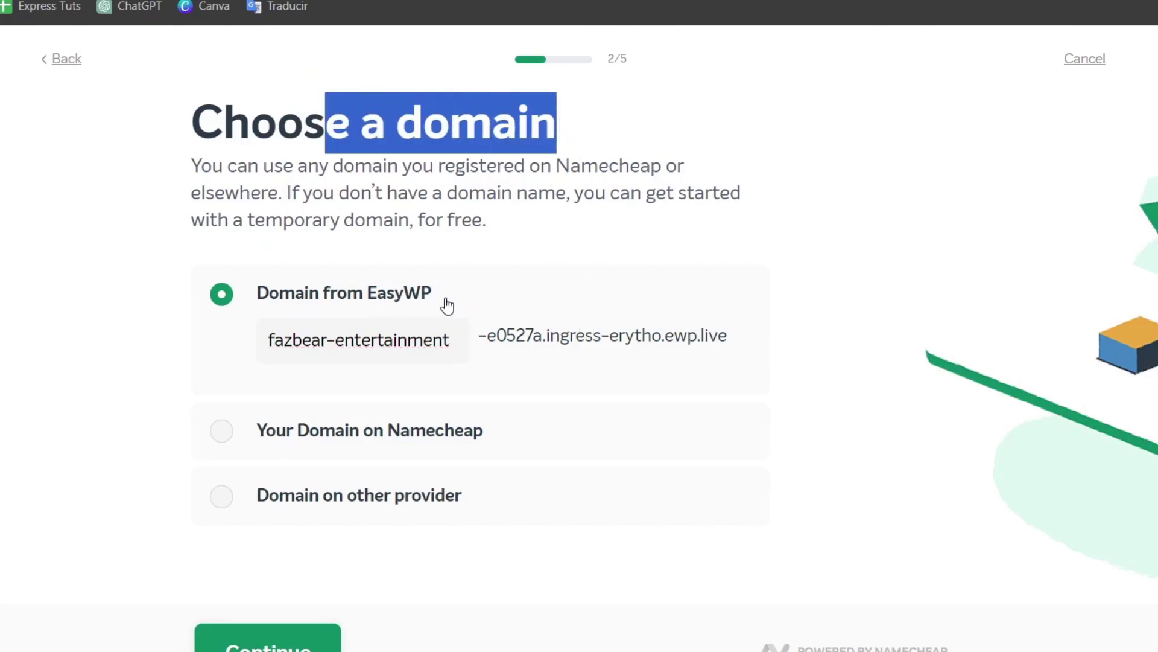
click(434, 434)
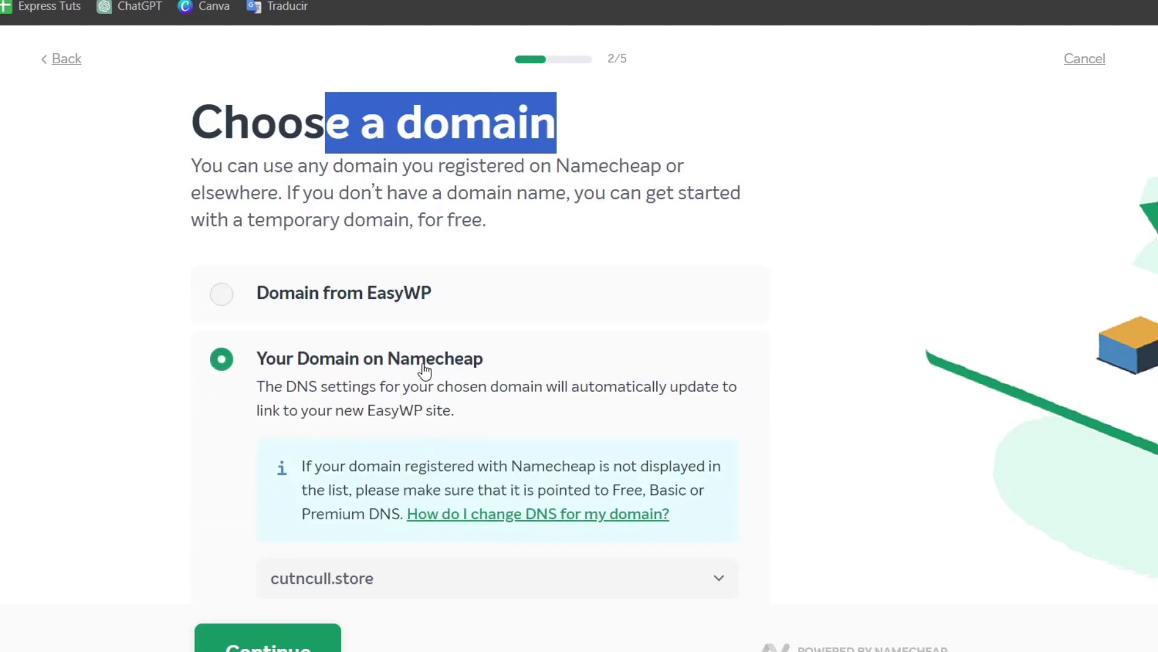
scroll(416, 422, down, 2)
click(376, 564)
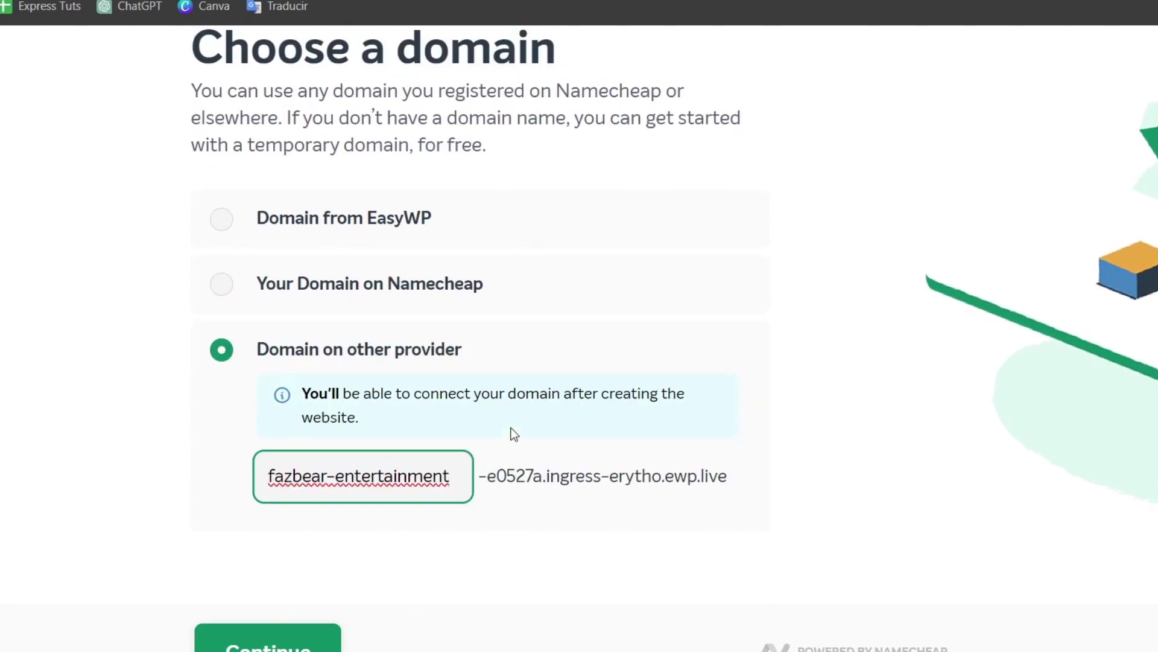
key(Return)
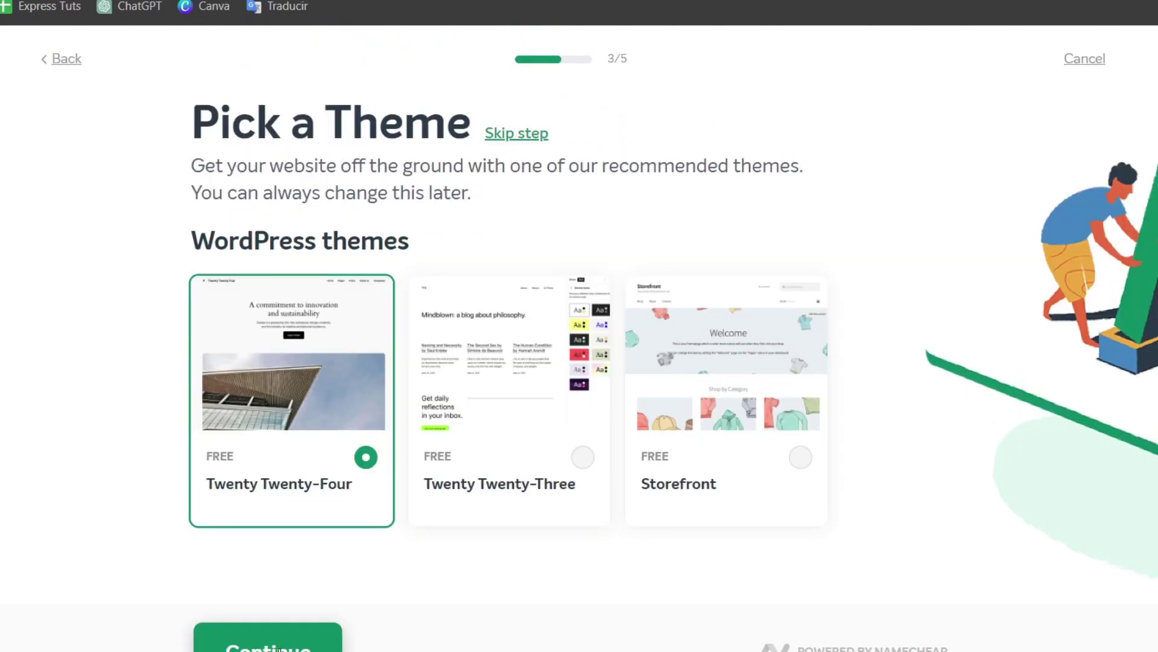
click(279, 647)
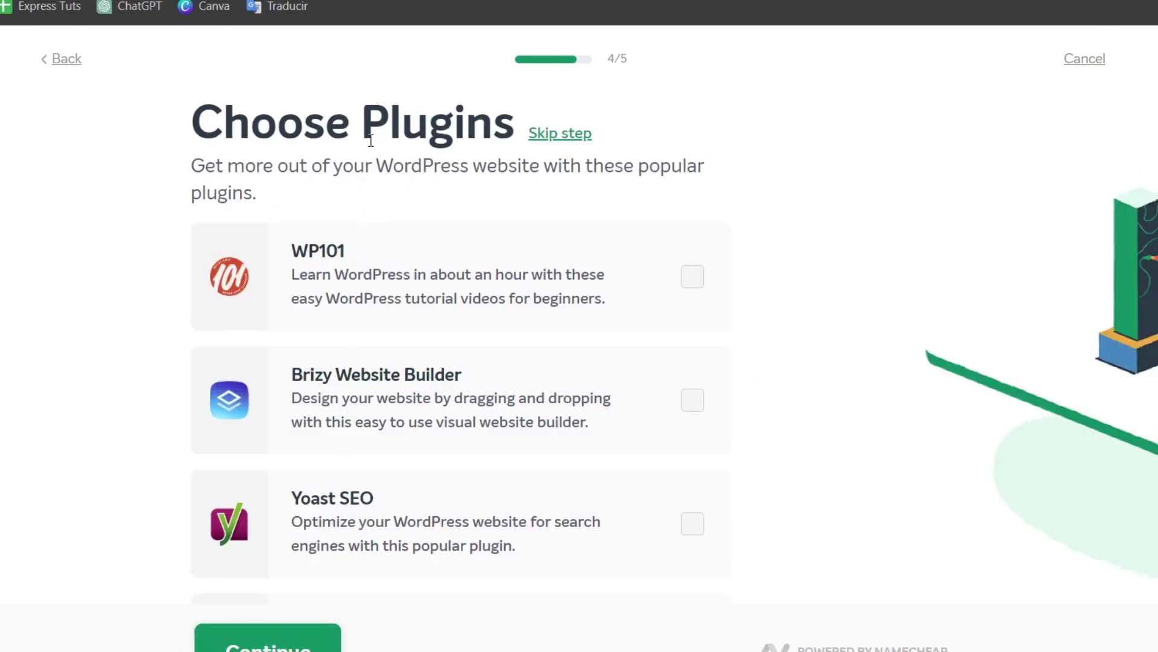
Select the Yoast SEO, WP101, Brizy Website Builder and Site Kit by Google plugins, then continue to review
click(427, 505)
click(449, 263)
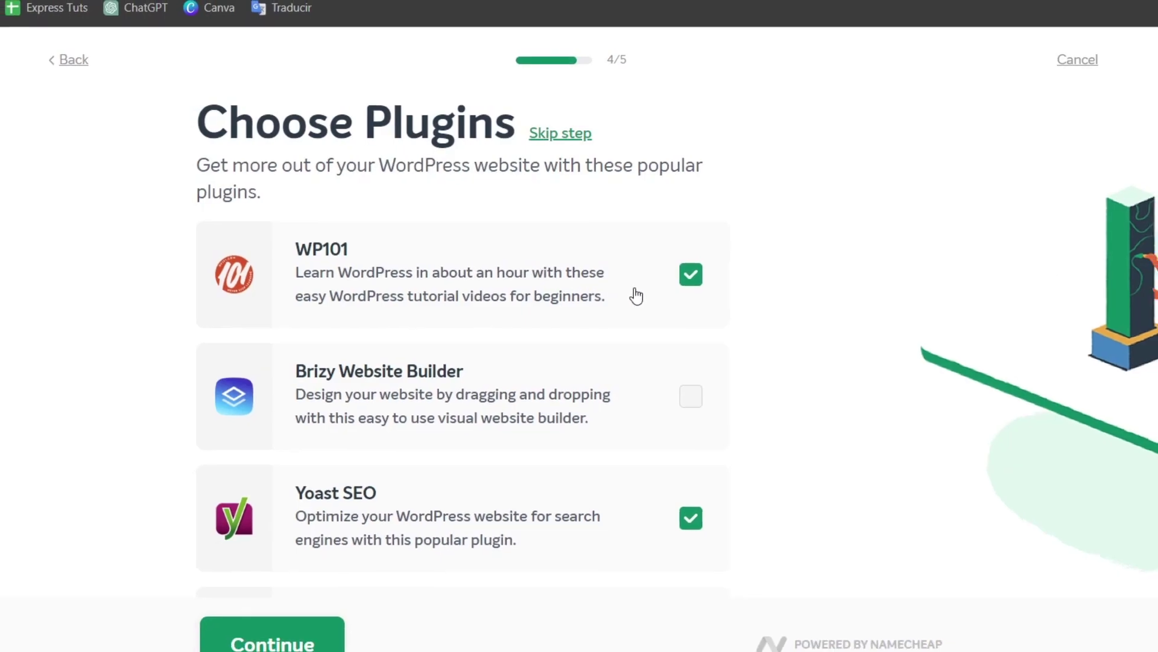
click(495, 414)
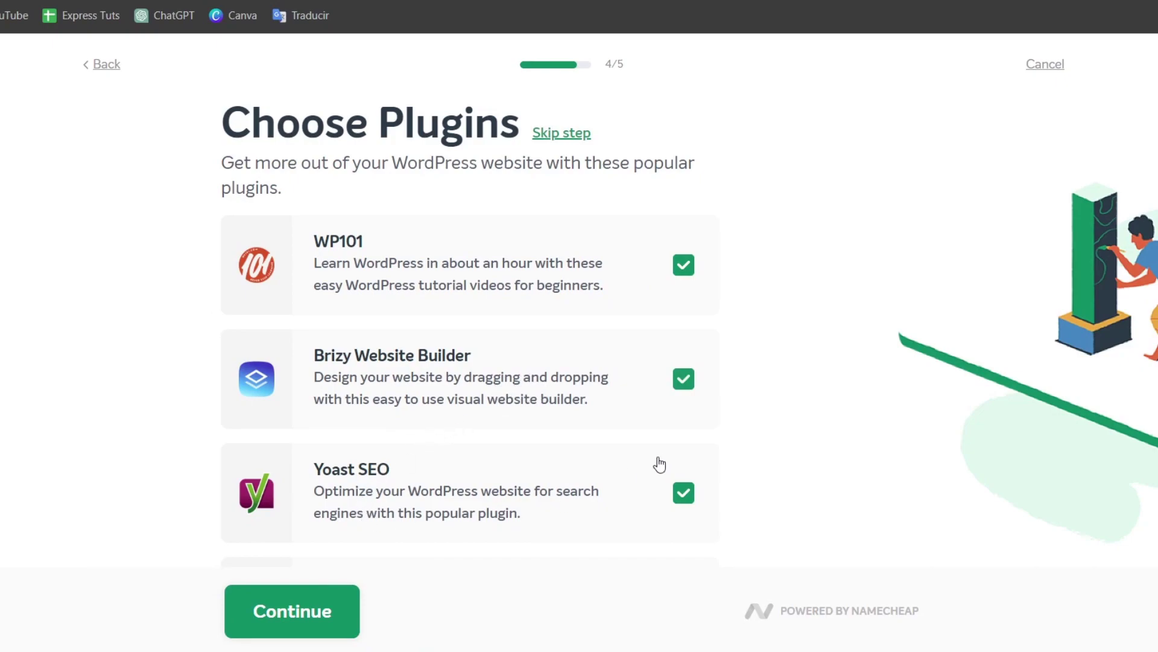
scroll(662, 465, down, 5)
scroll(607, 474, down, 2)
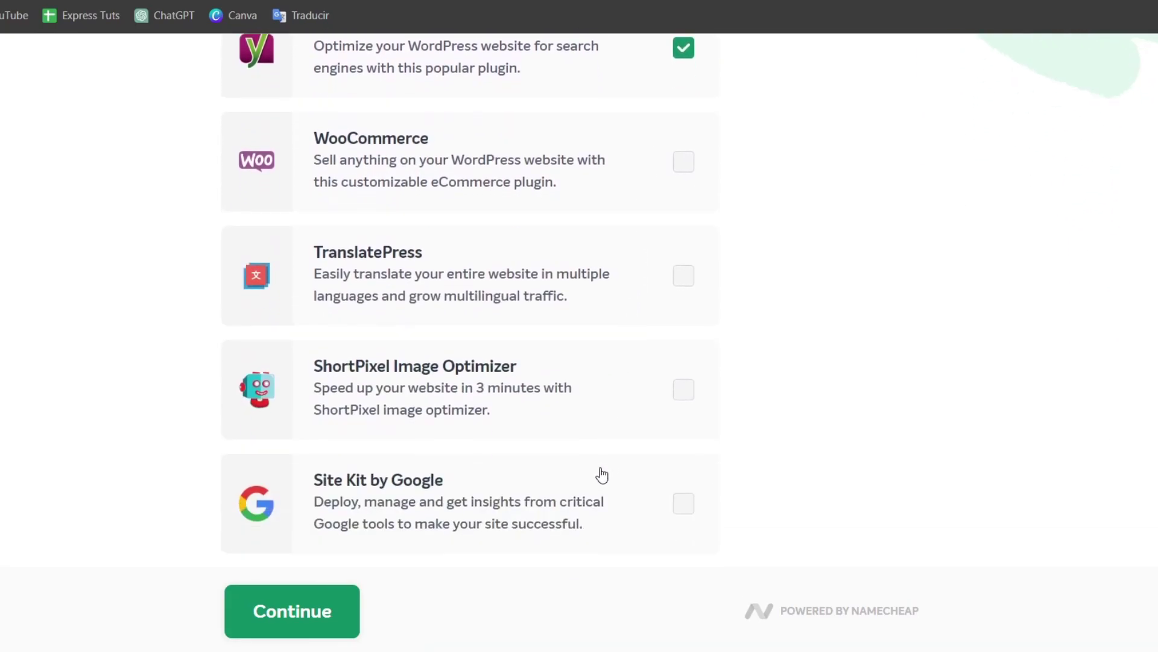
scroll(599, 473, down, 1)
click(577, 464)
click(339, 588)
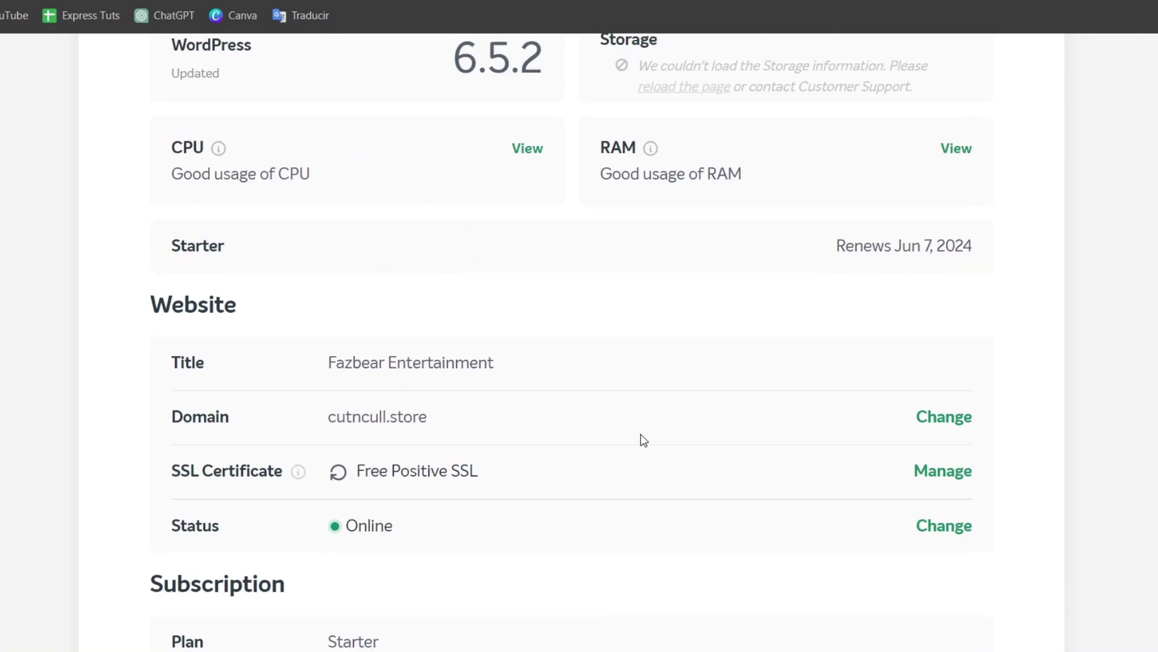
Open the WordPress admin for the Fazbear Entertainment site on cutncull.store
scroll(687, 412, up, 3)
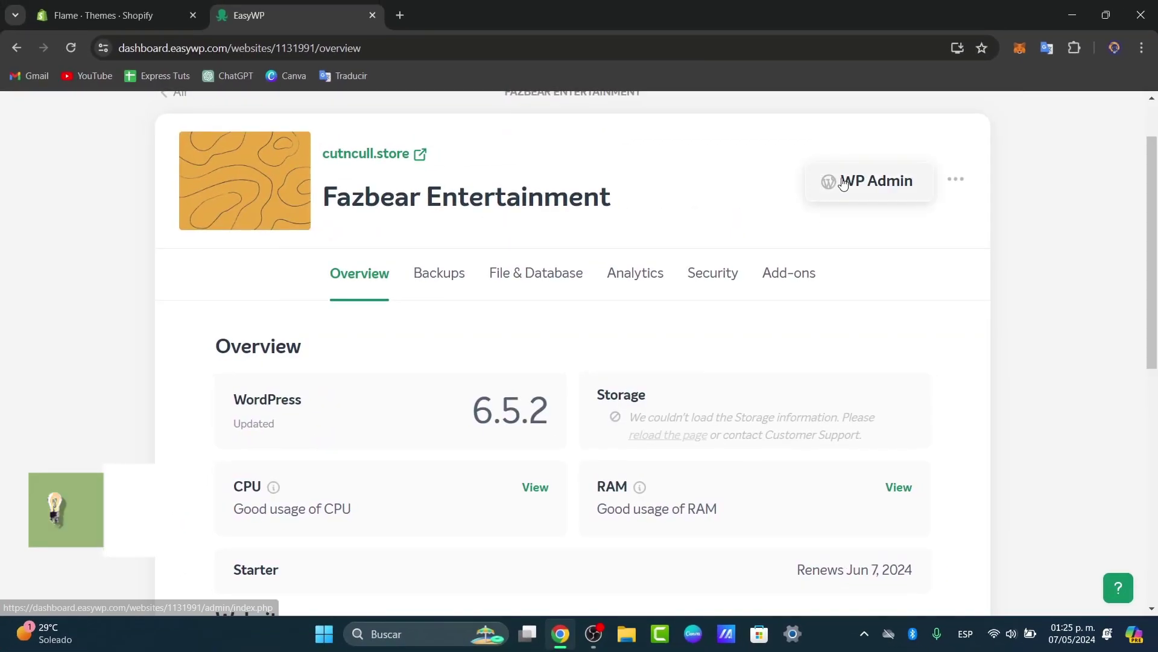
click(843, 183)
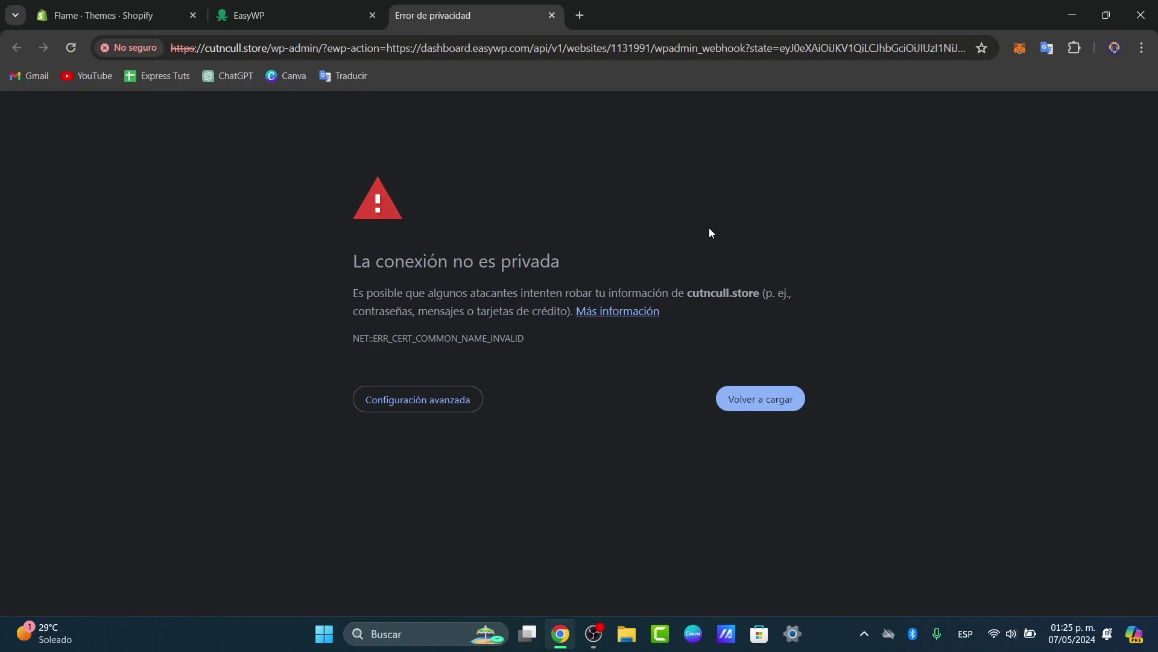
View Chrome's site info for cutncull.store, showing an invalid certificate
click(149, 47)
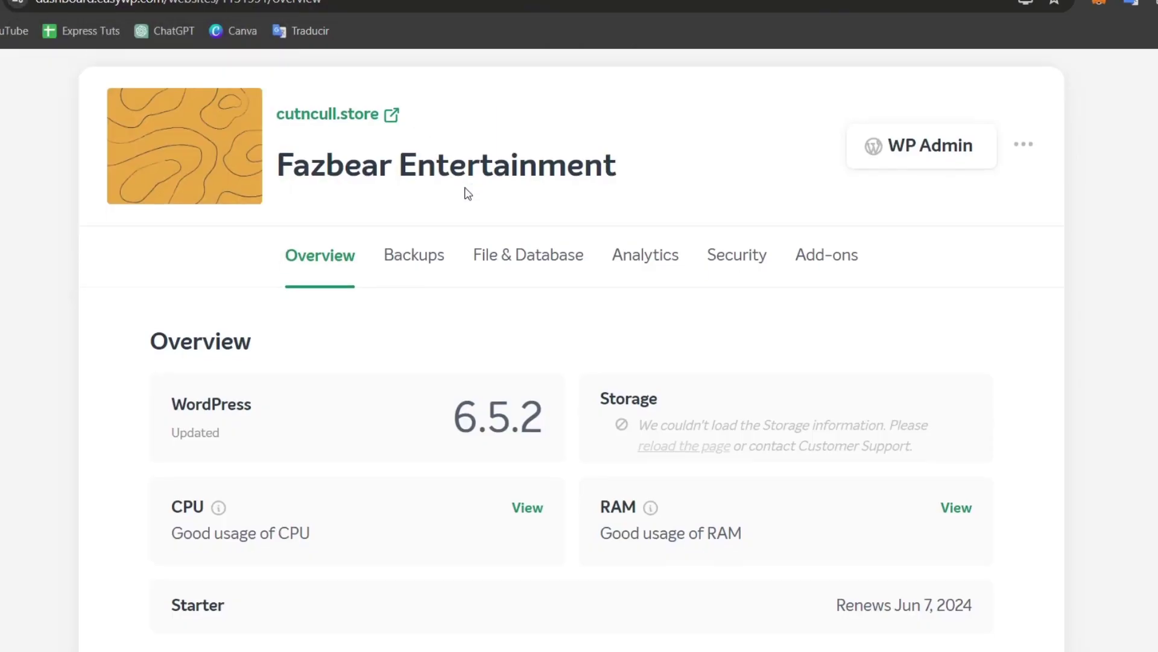
Check the site's Free Positive SSL certificate, still activating, and return to the overview
scroll(469, 217, down, 4)
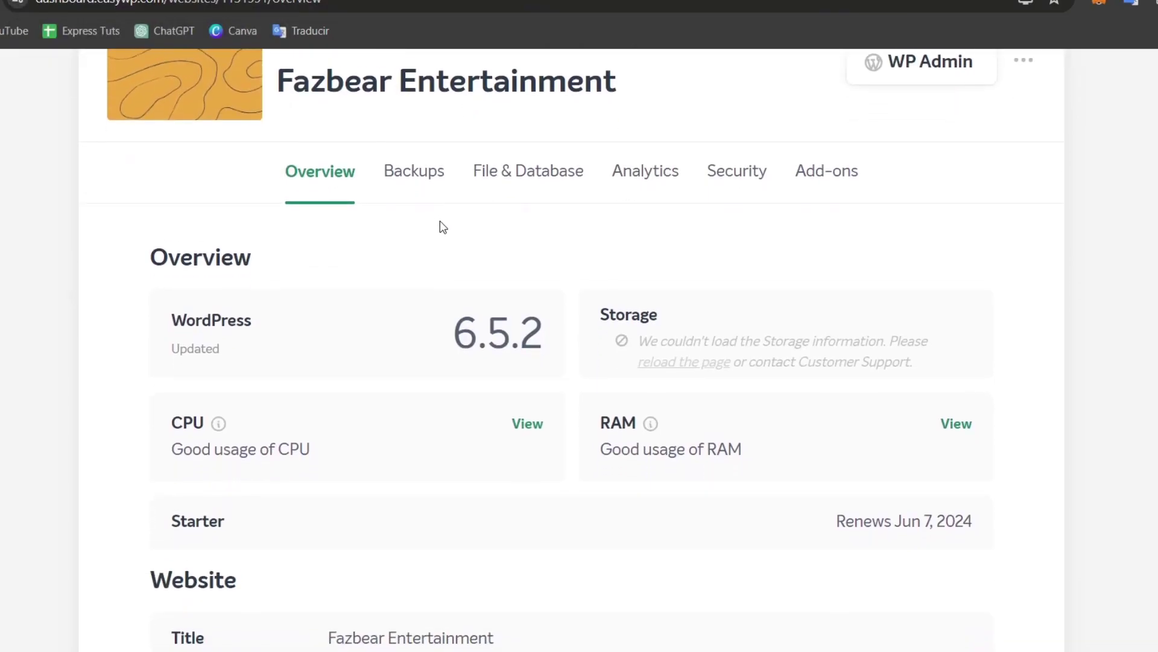
scroll(288, 470, down, 1)
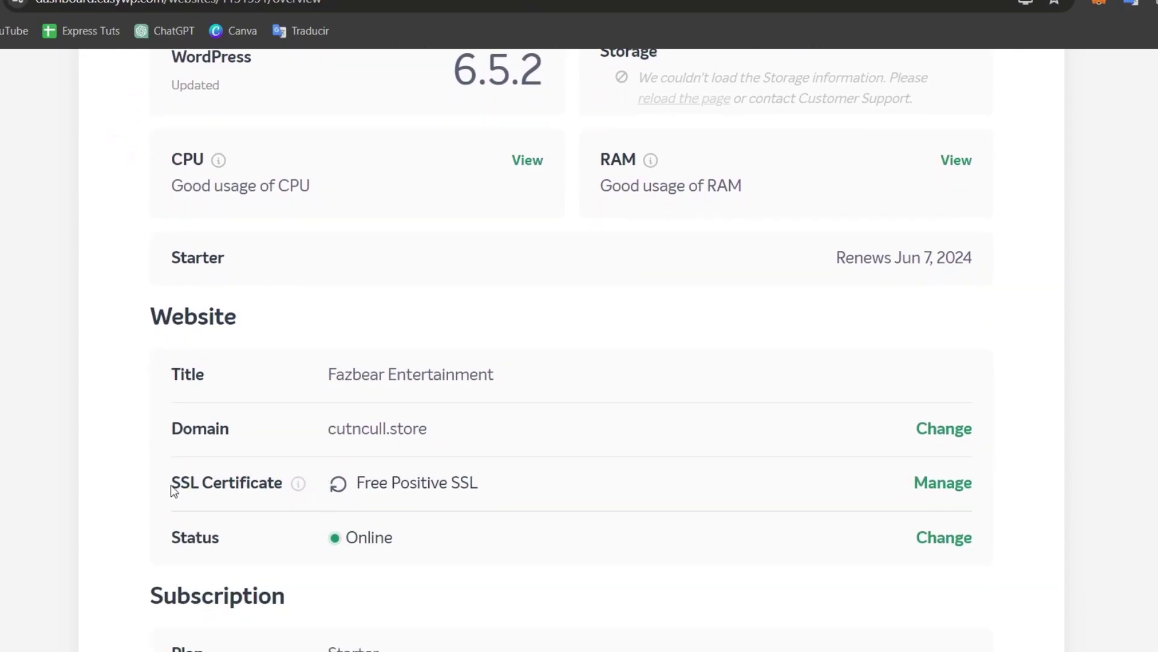
drag(171, 484, 303, 496)
click(926, 486)
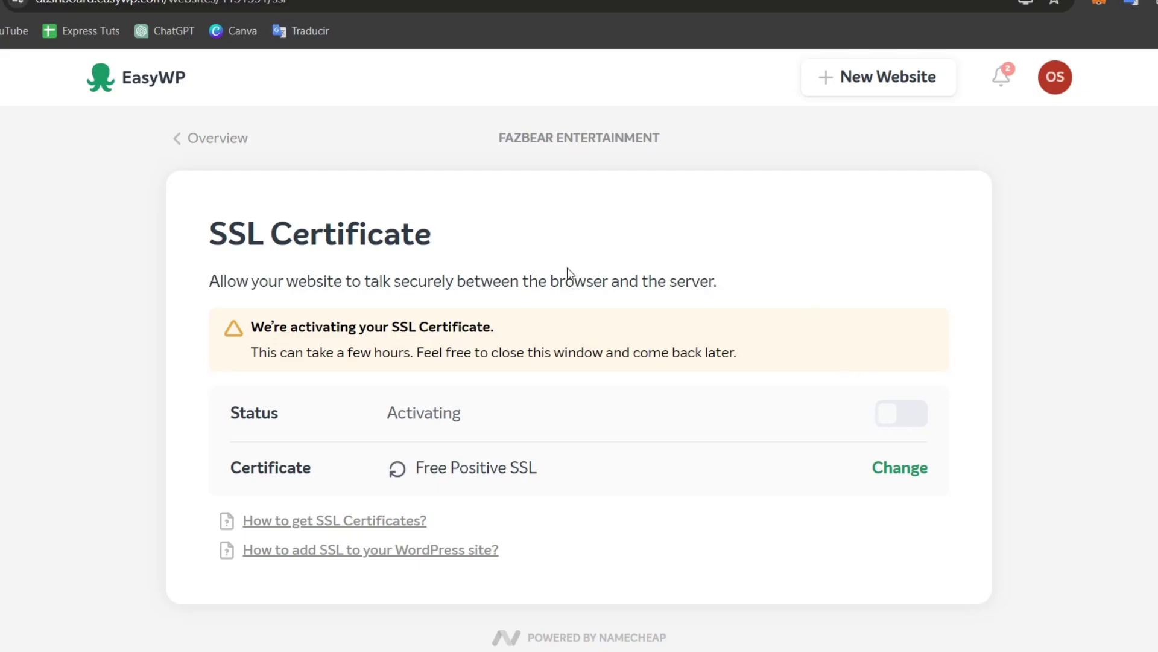
click(182, 147)
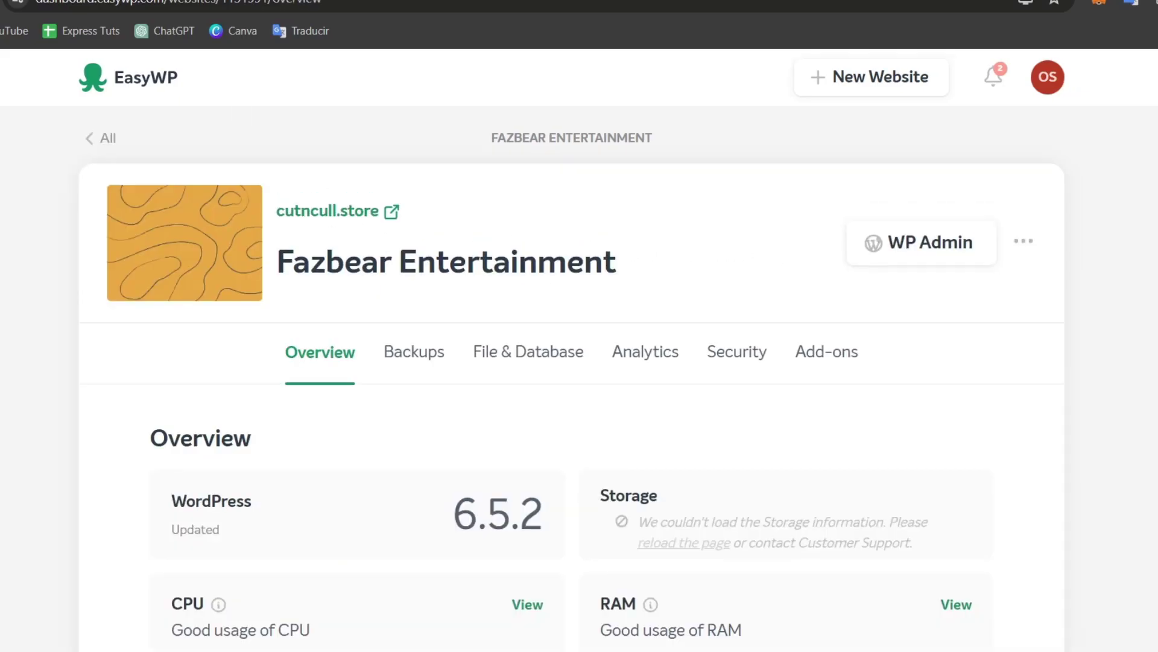